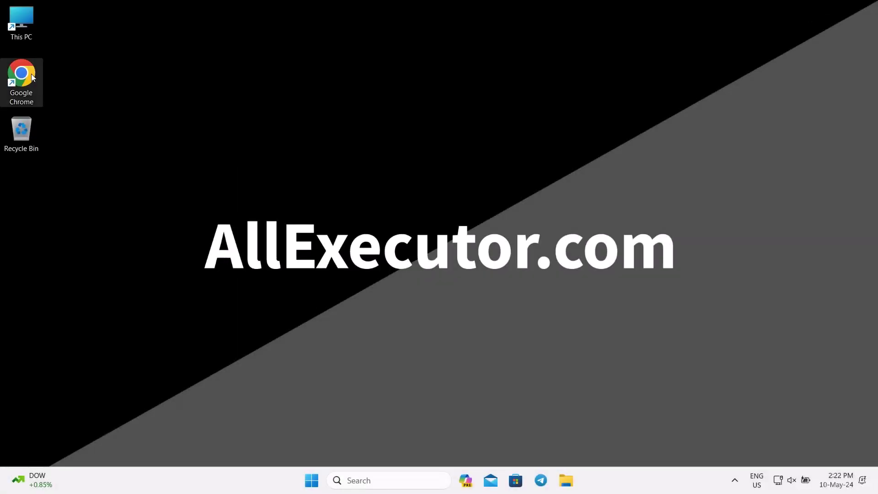
# In desktop Chrome, go to mumuplayer.com and download the 5.3 MB MuMu Player installer.
pyautogui.rightClick(31, 74)
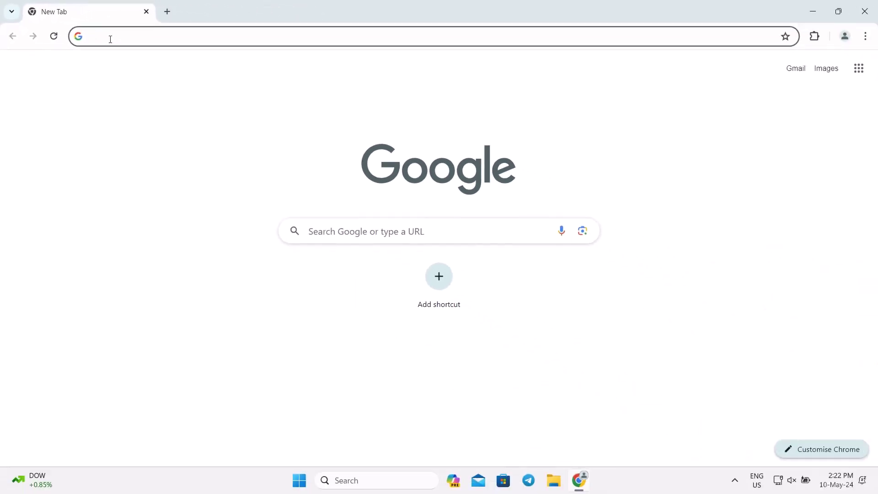
pyautogui.write('mum')
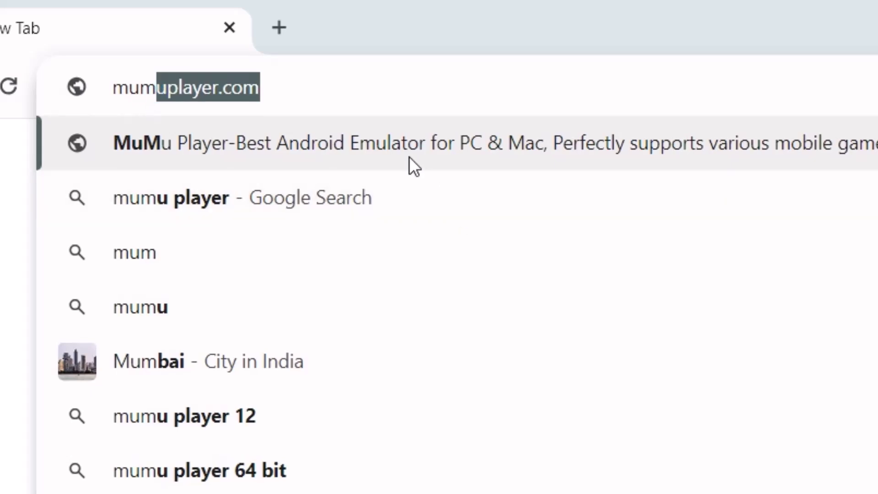
pyautogui.click(377, 98)
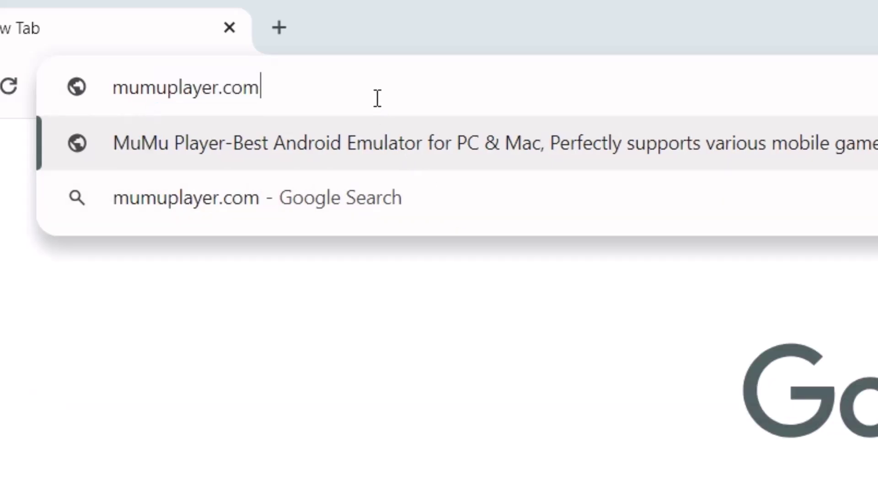
pyautogui.press('Return')
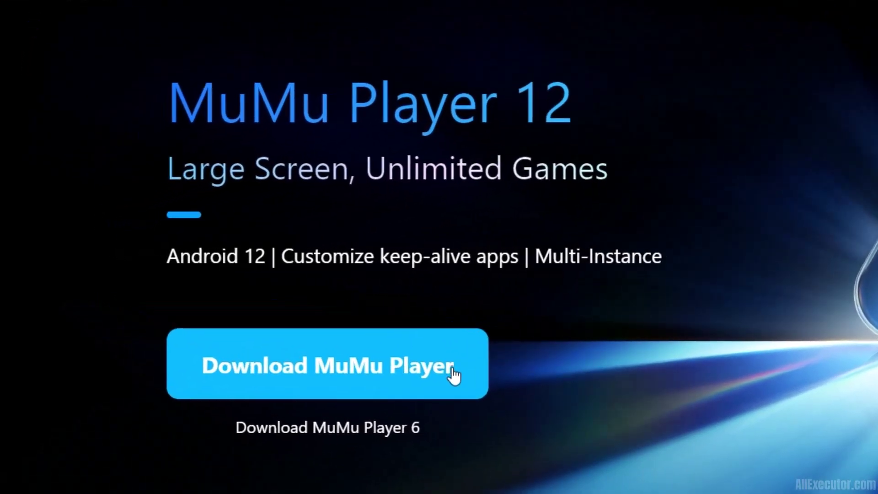
pyautogui.click(454, 375)
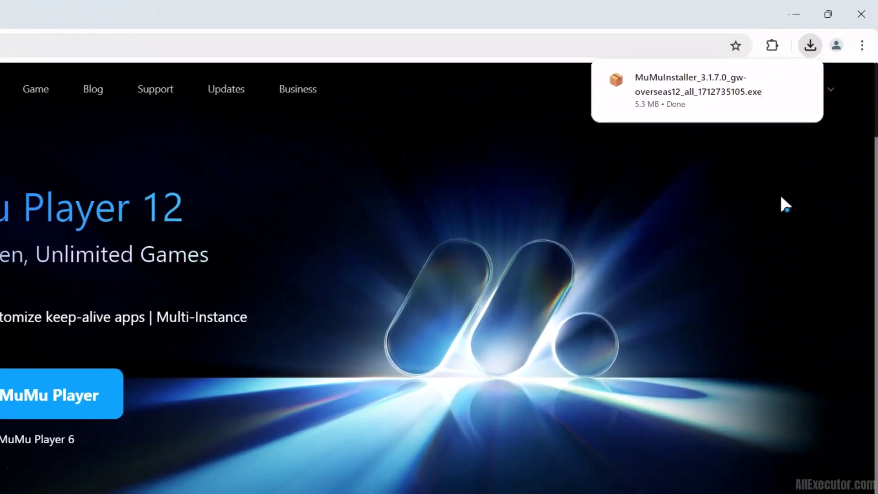
pyautogui.click(775, 81)
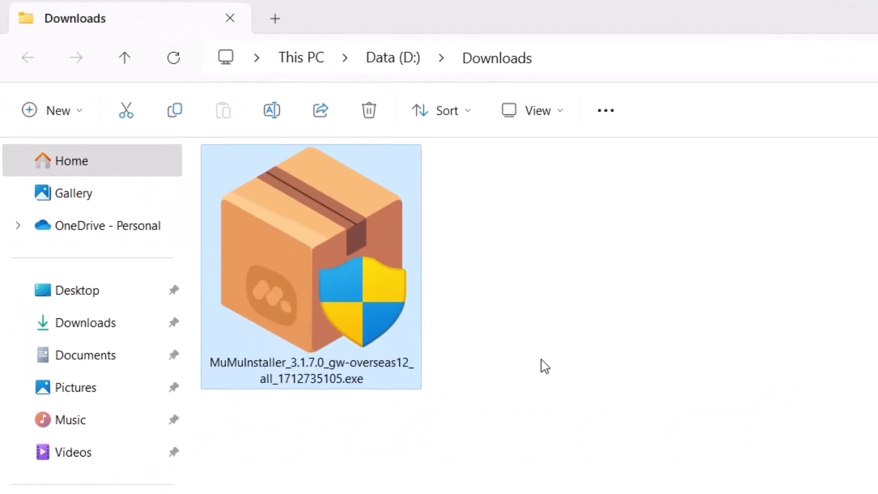
# Run MuMuInstaller_3.1.7.0 .exe from the Downloads folder through its context menu.
pyautogui.rightClick(334, 259)
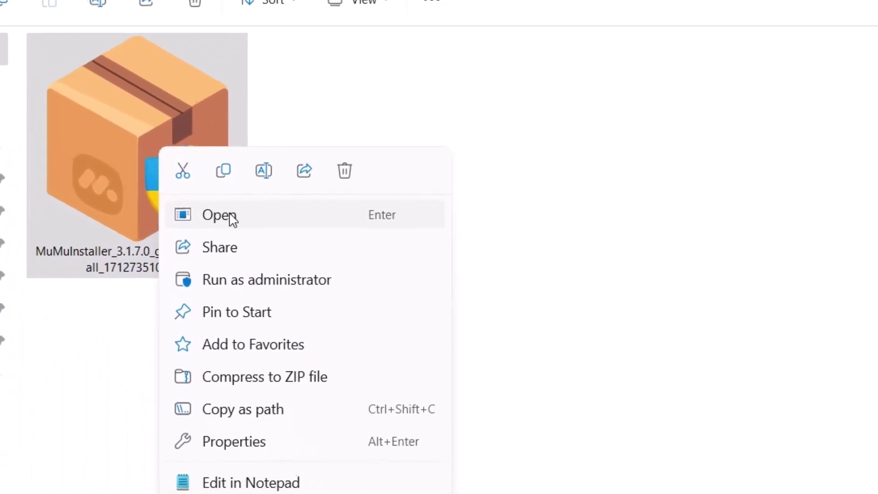
pyautogui.click(407, 329)
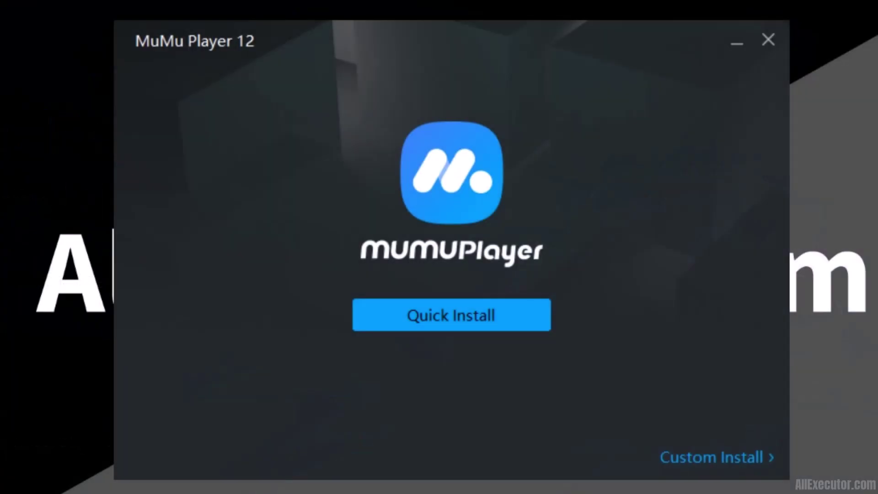
# Run the default Quick Install of MuMu Player 12 and let the emulator start.
pyautogui.click(503, 326)
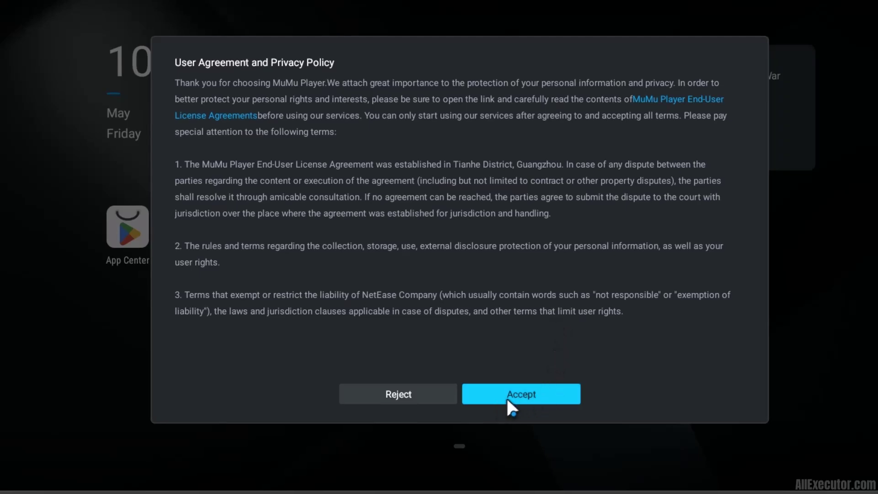
# Accept the user agreement and install Chrome from the home-screen Tools folder.
pyautogui.click(525, 400)
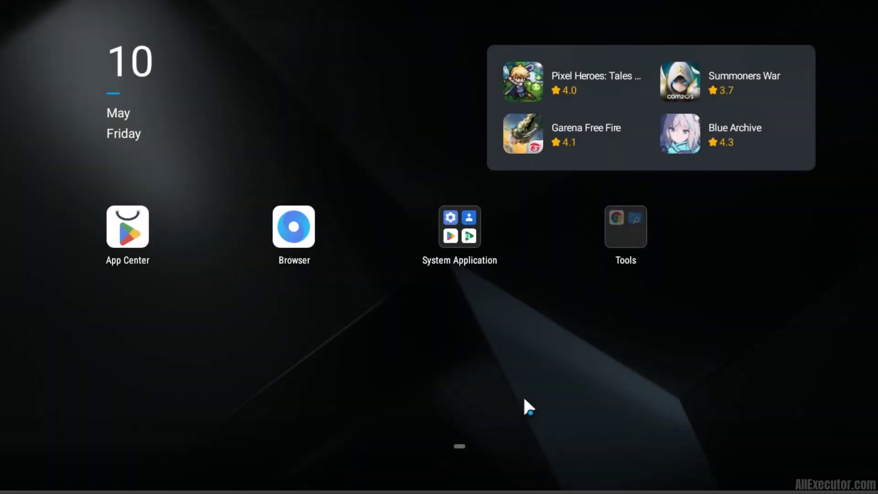
pyautogui.click(624, 237)
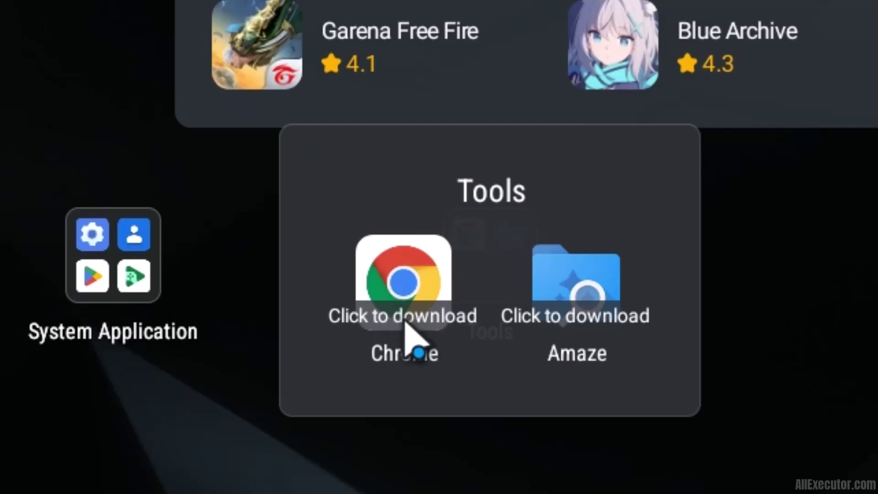
pyautogui.click(442, 317)
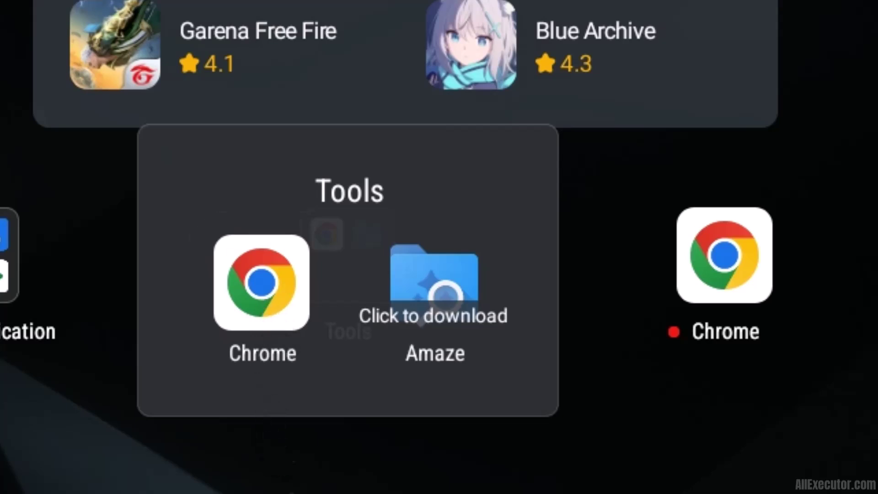
# Start Android Chrome without an account and enter allexecutor.com in the search box.
pyautogui.click(261, 282)
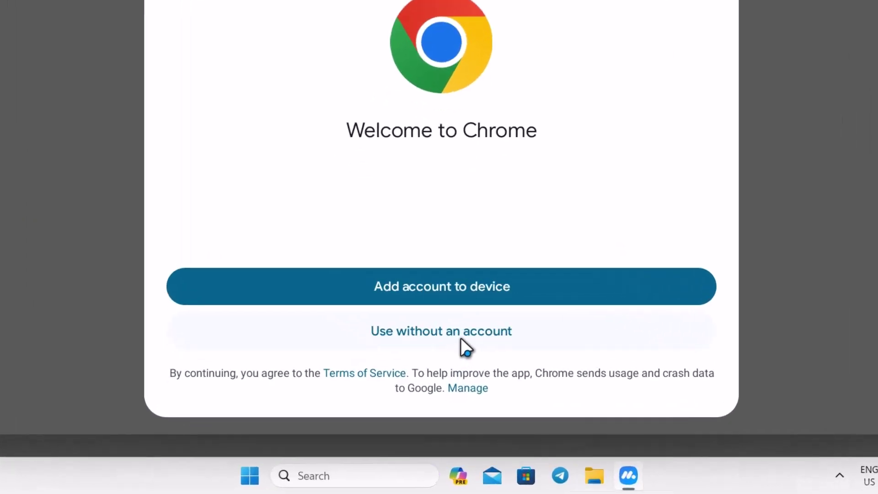
pyautogui.click(455, 383)
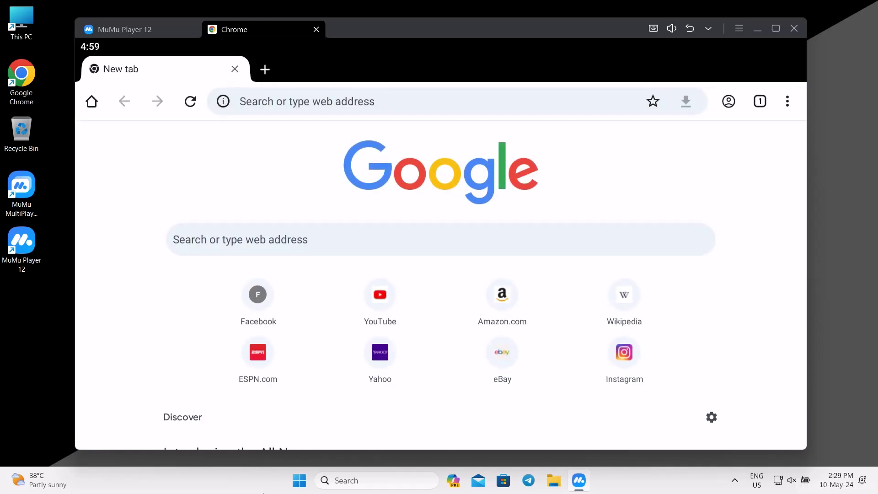
pyautogui.click(240, 246)
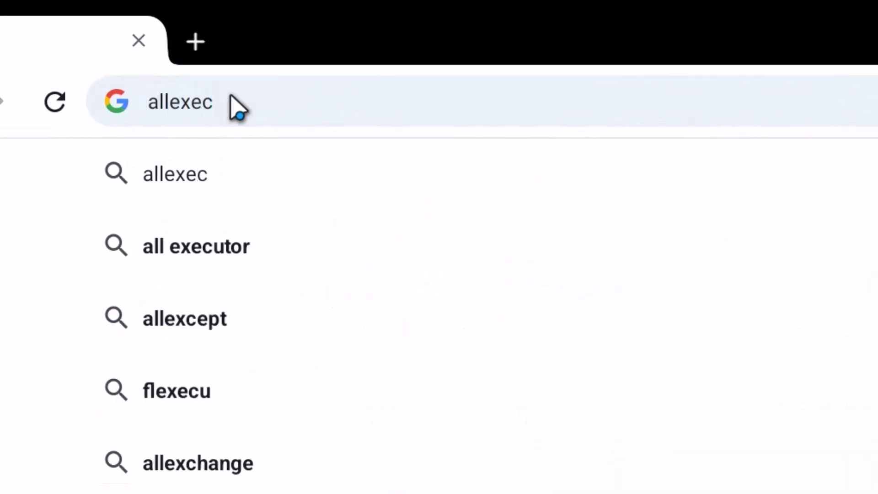
pyautogui.write('com')
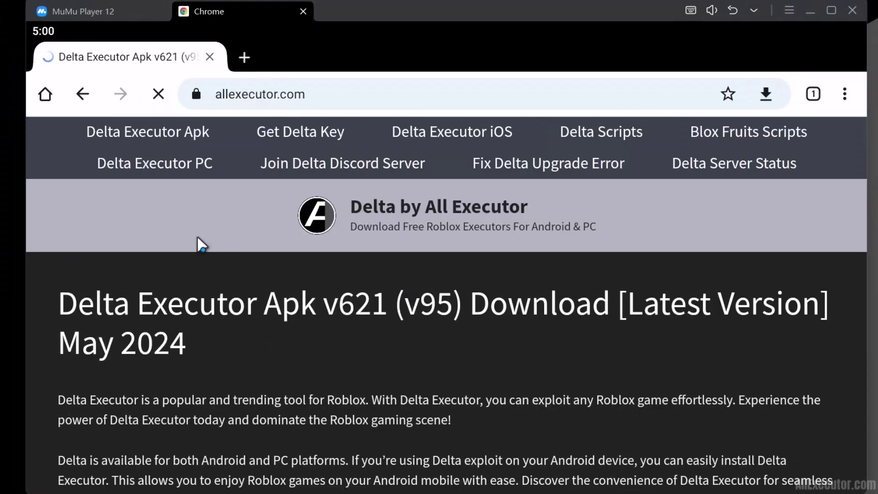
# On the Delta Executor Apk page, dismiss the notification prompt and choose the MediaFire download.
pyautogui.click(207, 136)
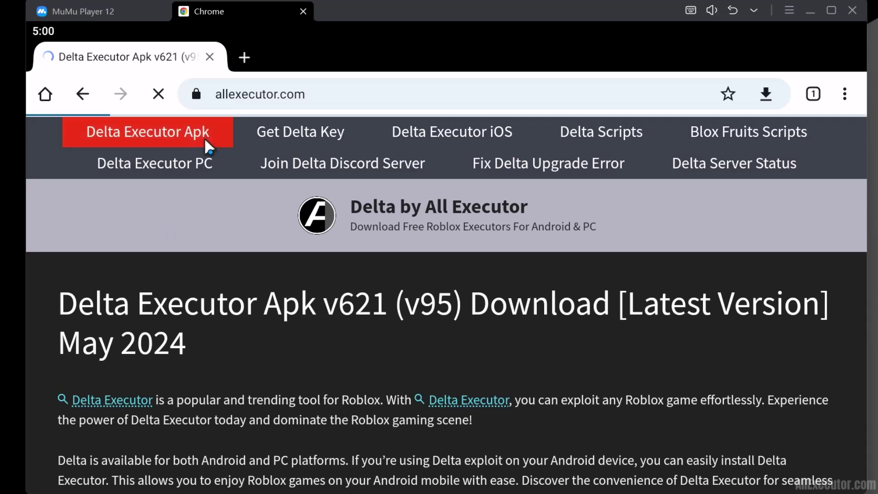
pyautogui.scroll(-10, 366, 307)
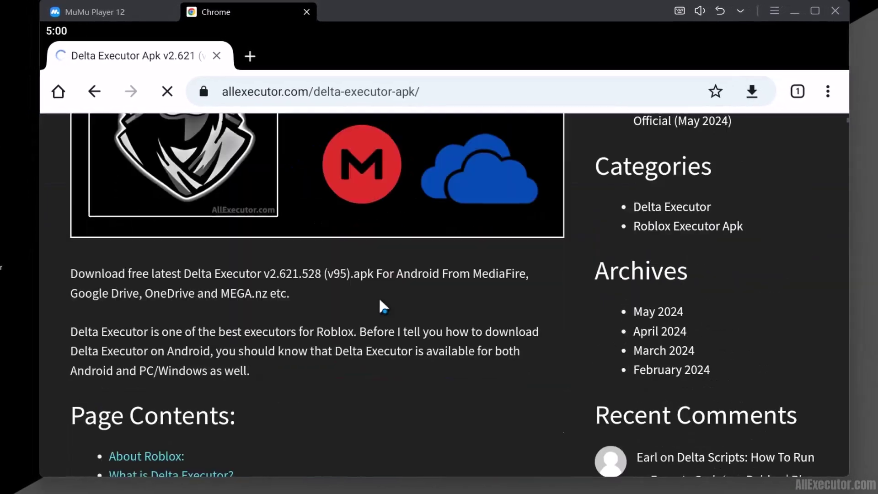
pyautogui.scroll(-15, 364, 279)
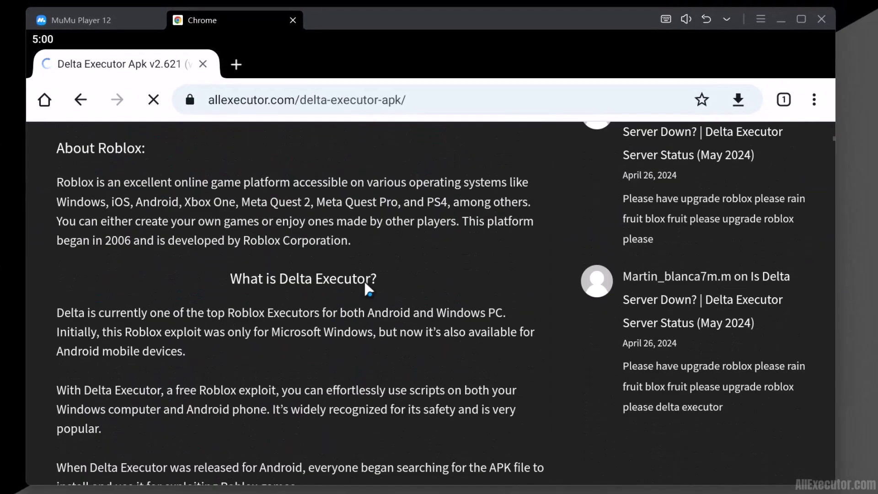
pyautogui.scroll(-20, 366, 282)
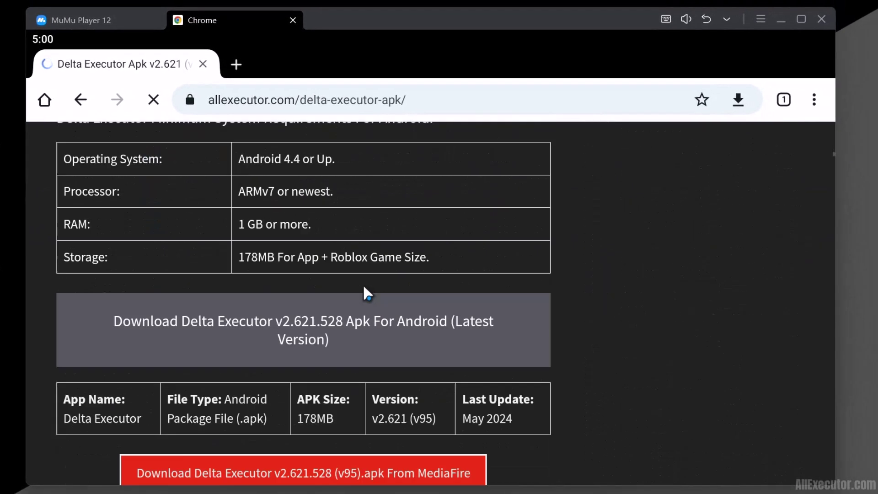
pyautogui.scroll(-5, 364, 287)
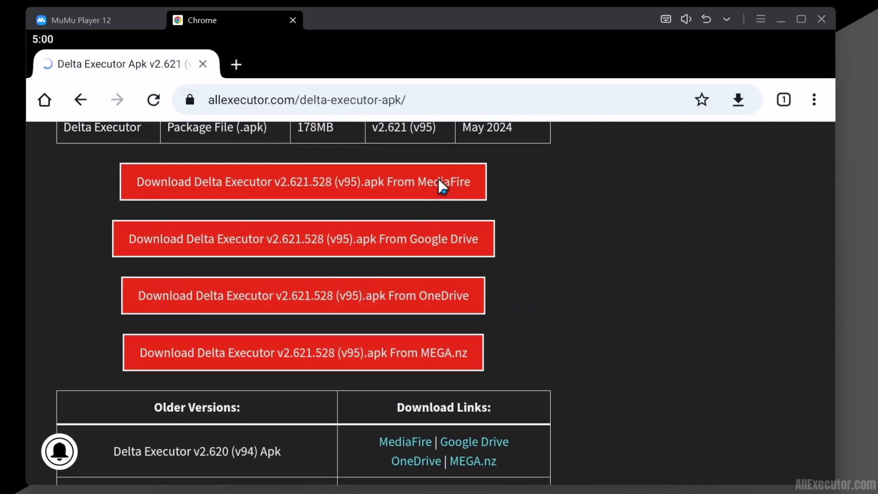
pyautogui.click(436, 226)
pyautogui.click(407, 181)
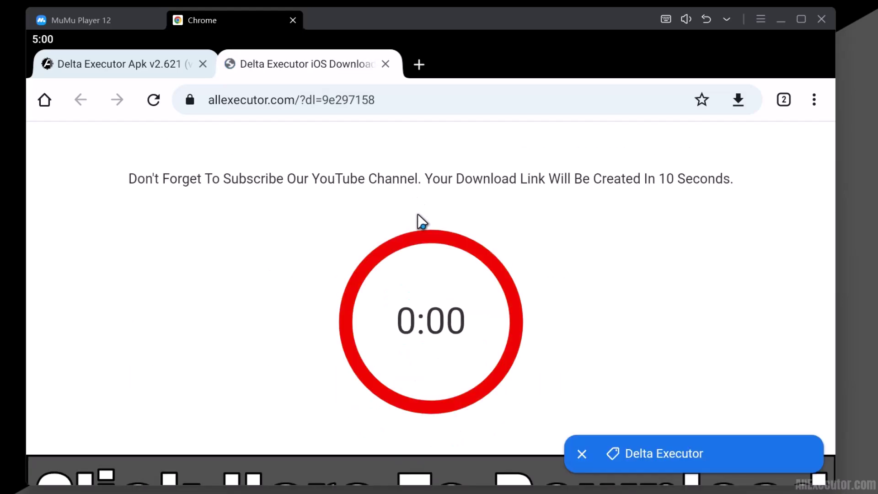
# Download the Delta Executor v2.621.528 APK from MediaFire despite the warning, then view Downloads.
pyautogui.scroll(-3, 422, 222)
pyautogui.click(433, 369)
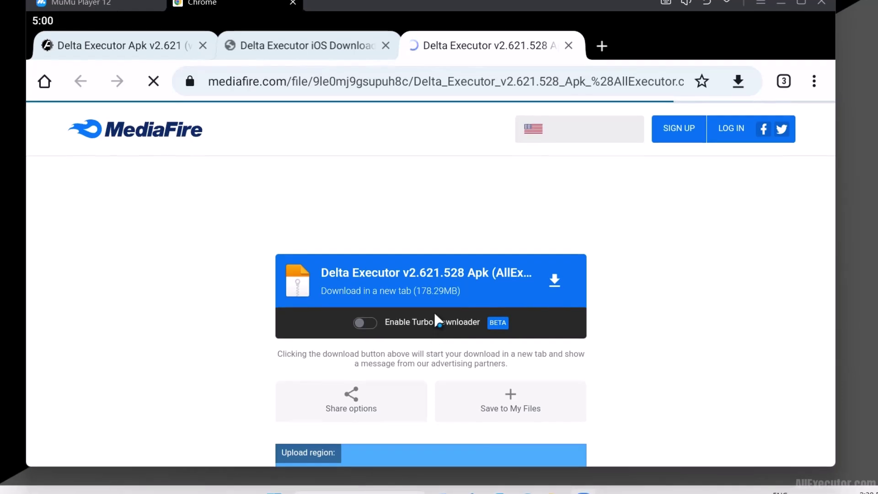
pyautogui.click(438, 284)
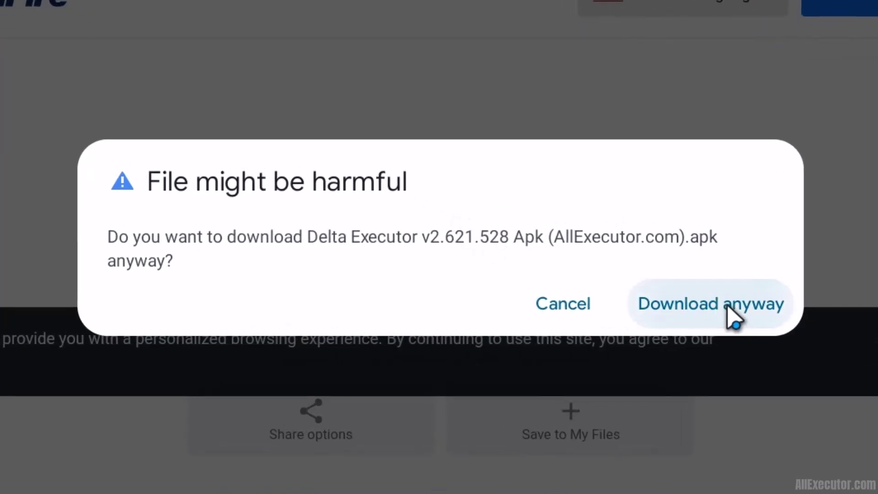
pyautogui.click(729, 311)
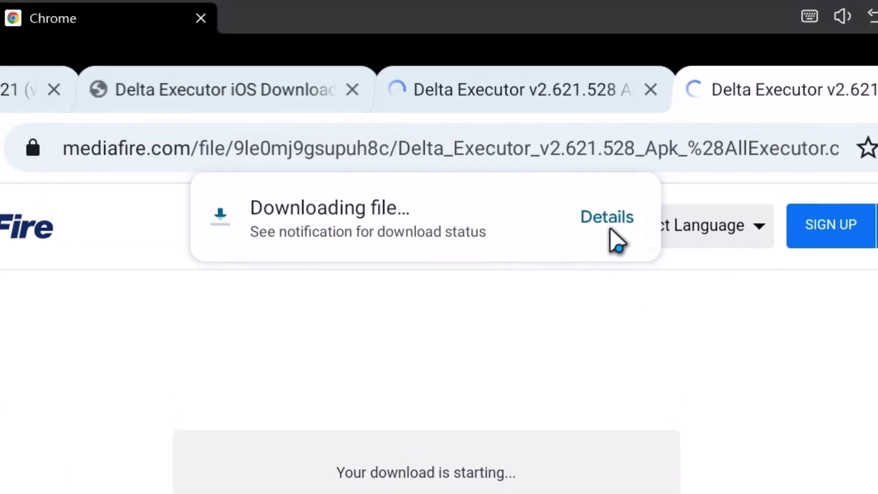
pyautogui.click(615, 240)
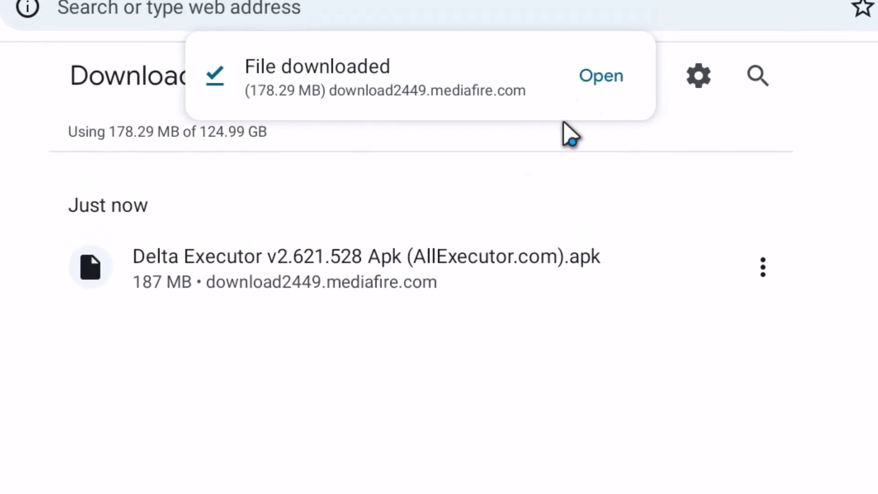
# Open the downloaded Delta Executor APK and install it as the Roblox app.
pyautogui.click(598, 79)
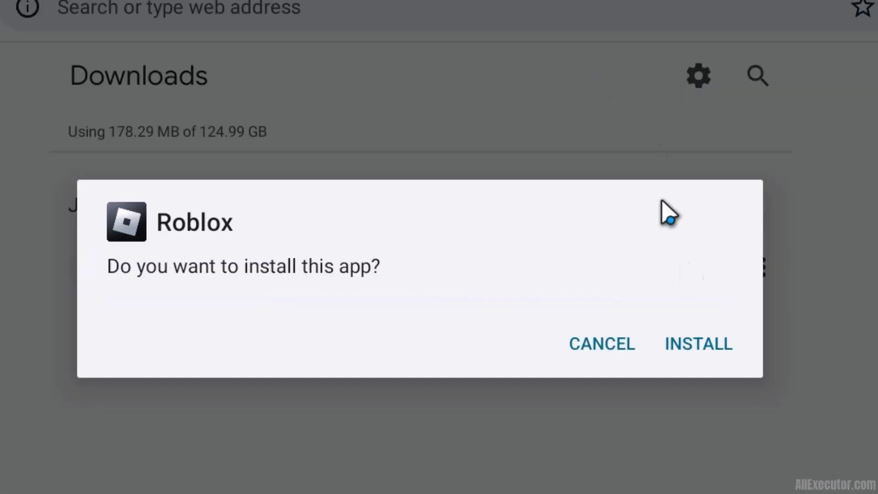
pyautogui.click(714, 343)
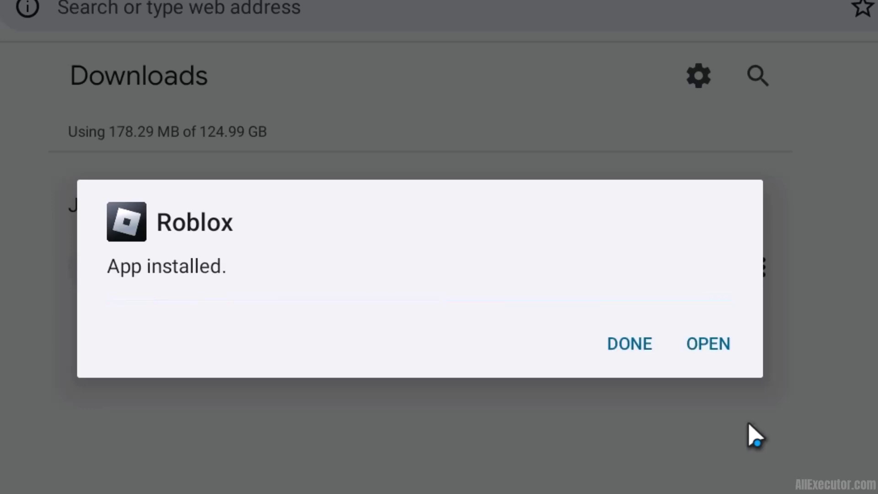
# Launch Roblox after allowing it to manage all files.
pyautogui.click(713, 351)
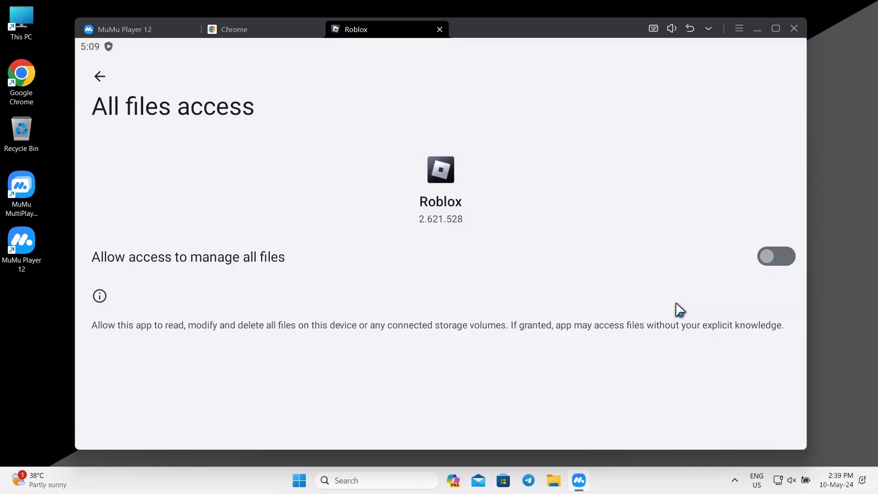
pyautogui.click(768, 257)
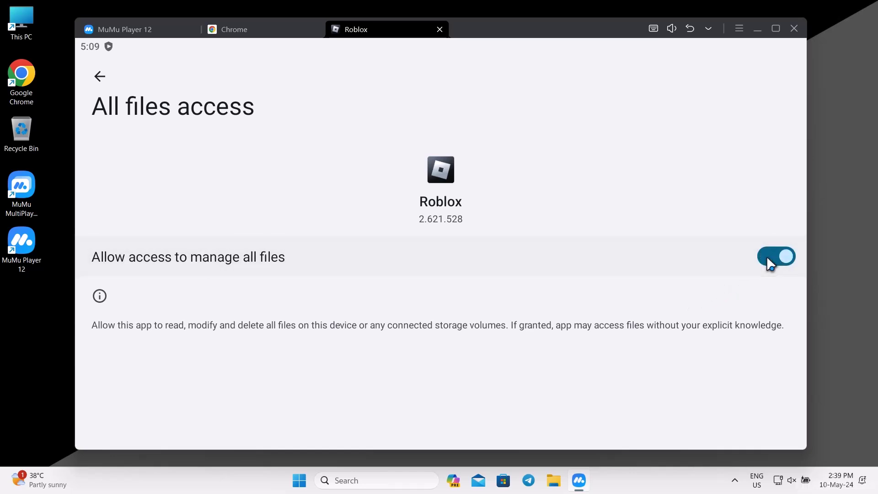
pyautogui.click(95, 81)
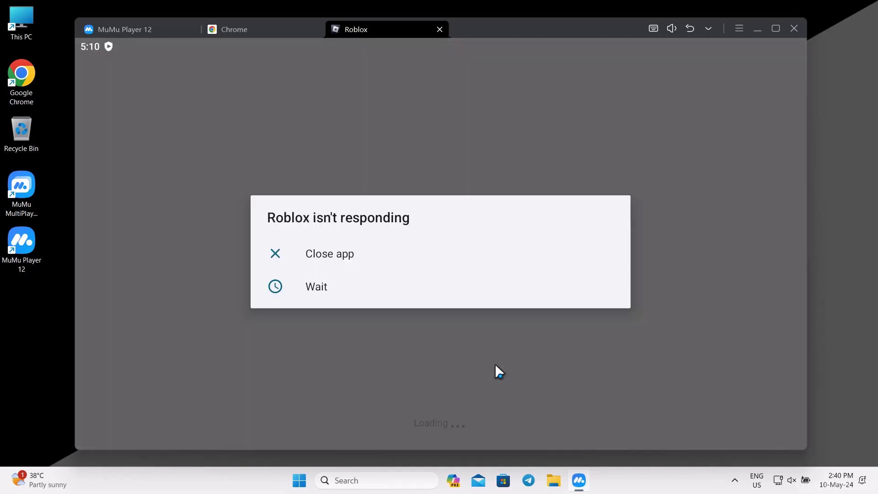
# Wait out the not-responding prompt, open the Roblox login form and enter the account username.
pyautogui.click(319, 289)
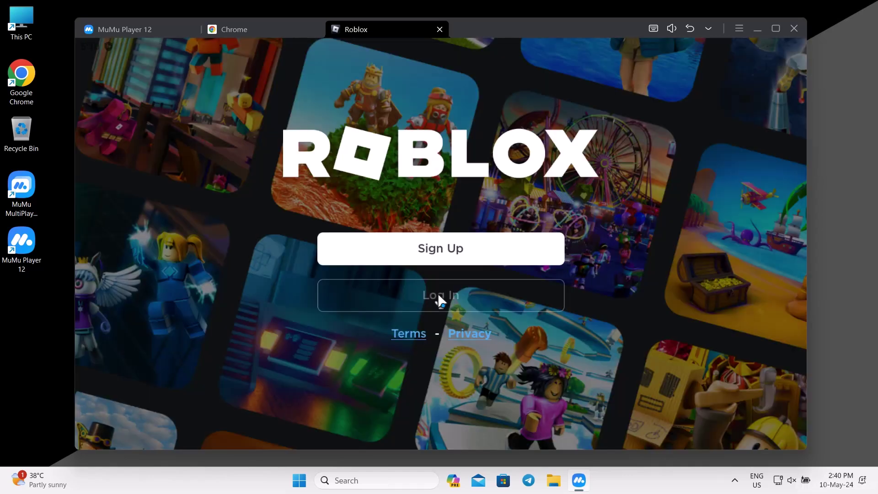
pyautogui.click(438, 295)
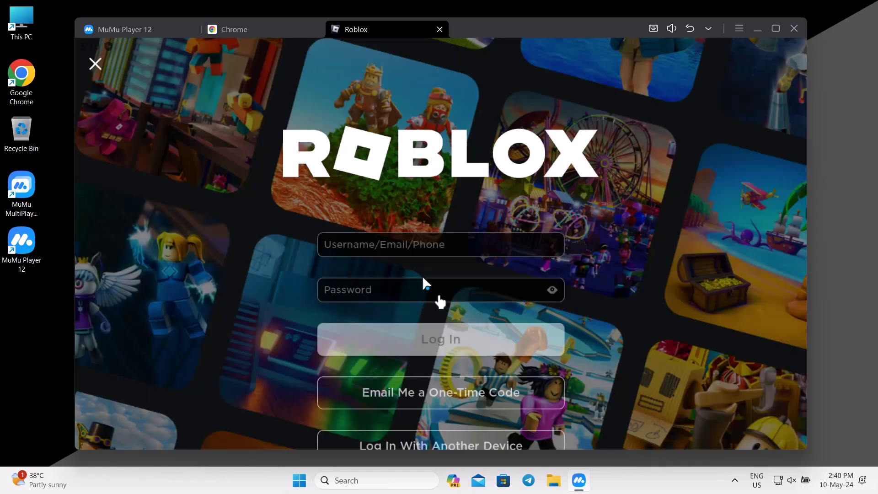
pyautogui.click(401, 243)
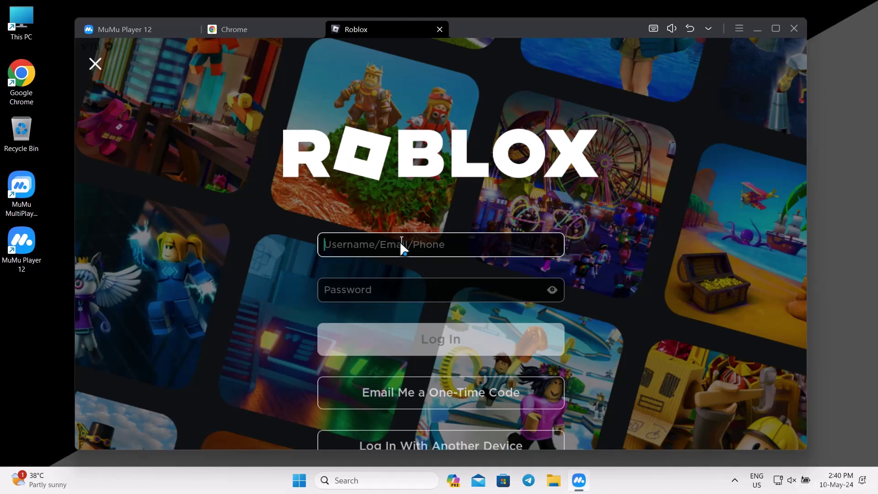
pyautogui.write('a')
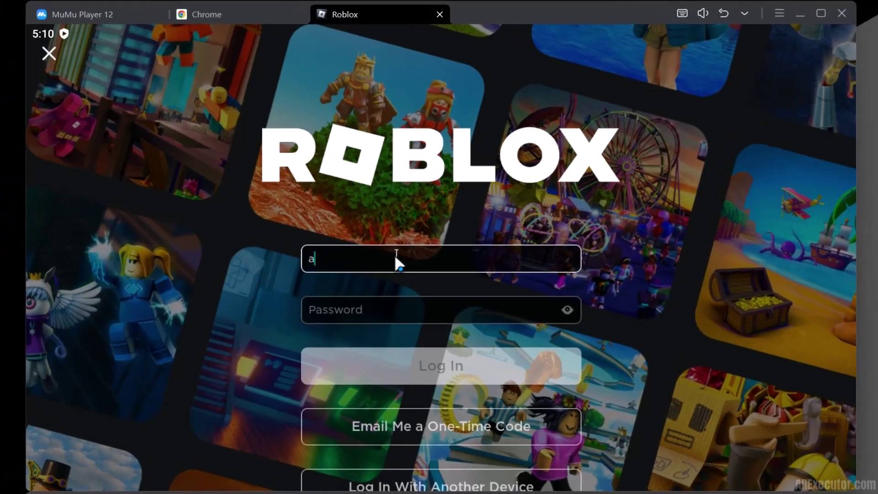
pyautogui.write('exec')
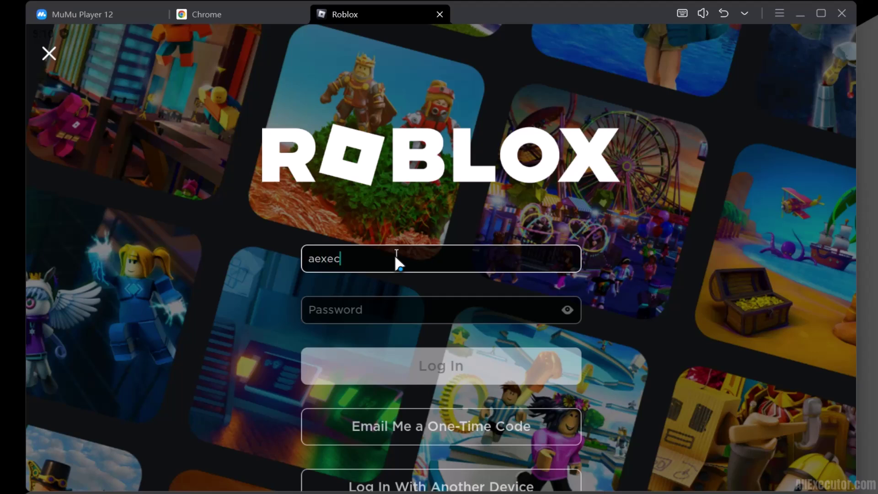
pyautogui.press('BackSpace')
pyautogui.press('BackSpace')
pyautogui.press('BackSpace')
pyautogui.press('BackSpace')
pyautogui.press('BackSpace')
pyautogui.write('allexecutor')
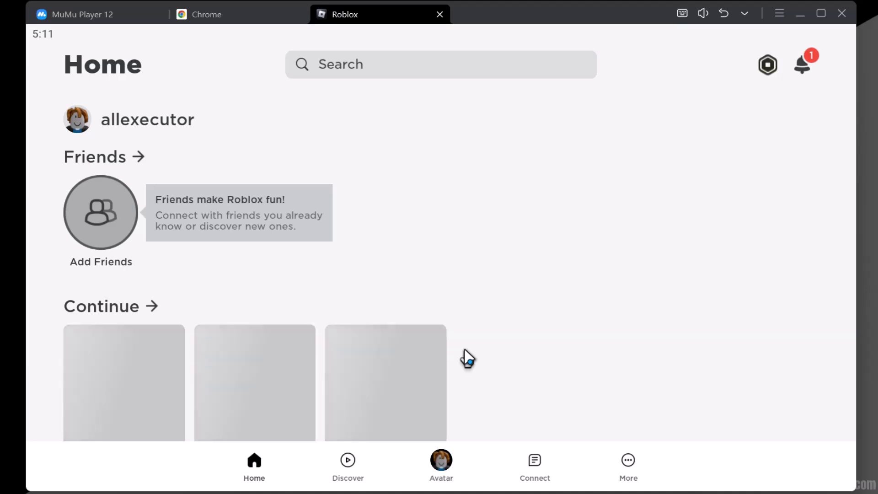
# Launch Blox Fruits from the Continue row on the Roblox Home screen.
pyautogui.scroll(-3, 471, 355)
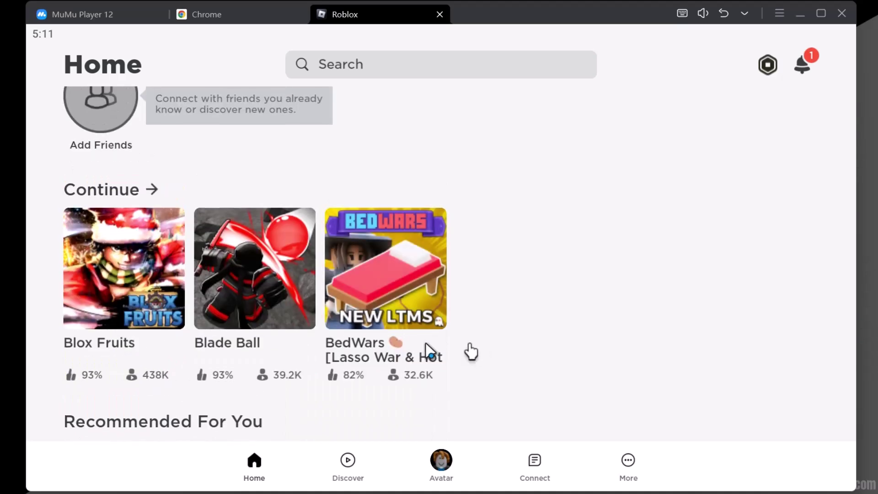
pyautogui.click(130, 278)
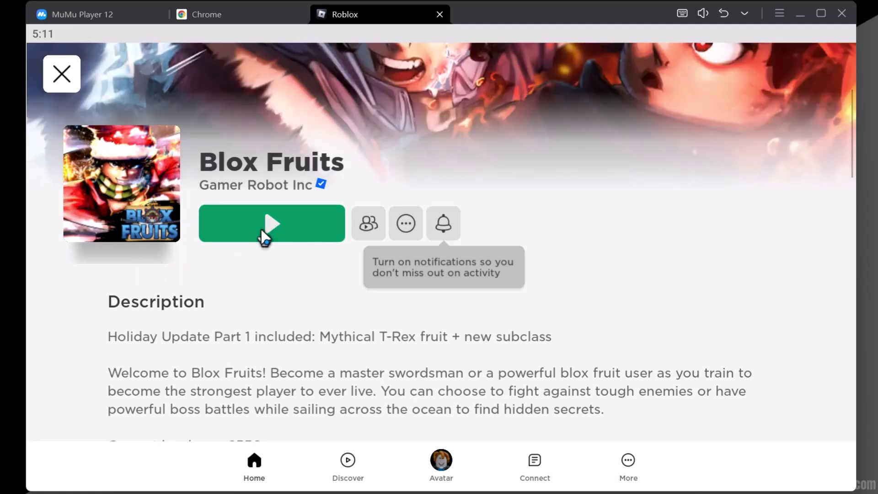
pyautogui.click(264, 231)
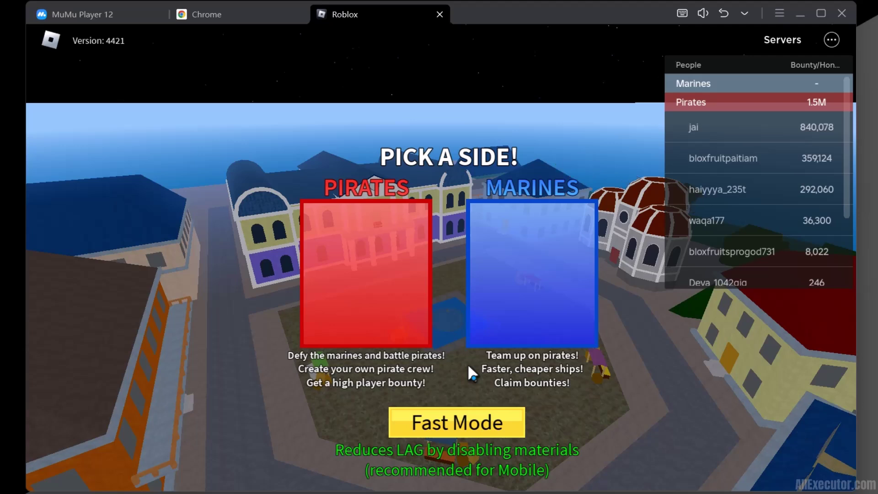
# Join the Pirates team on the Pick a Side screen.
pyautogui.click(367, 272)
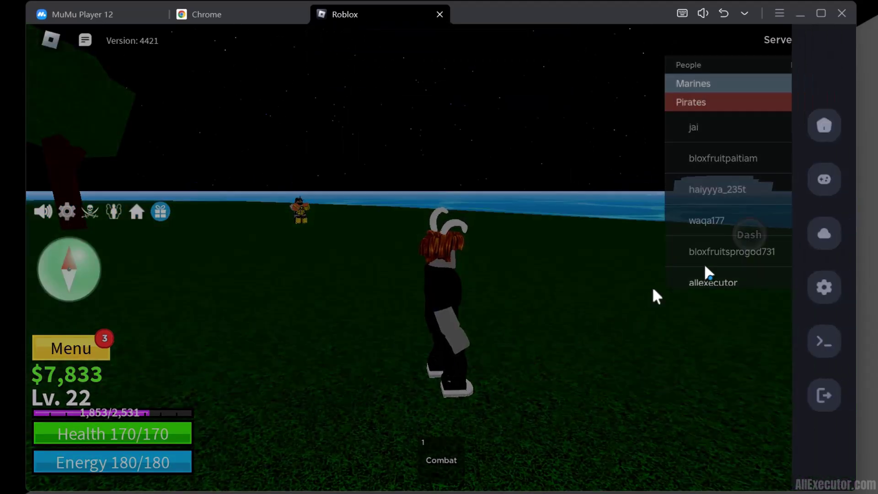
# Browse Delta's home, editor, cloud, settings and console pages, ending on settings.
pyautogui.click(825, 132)
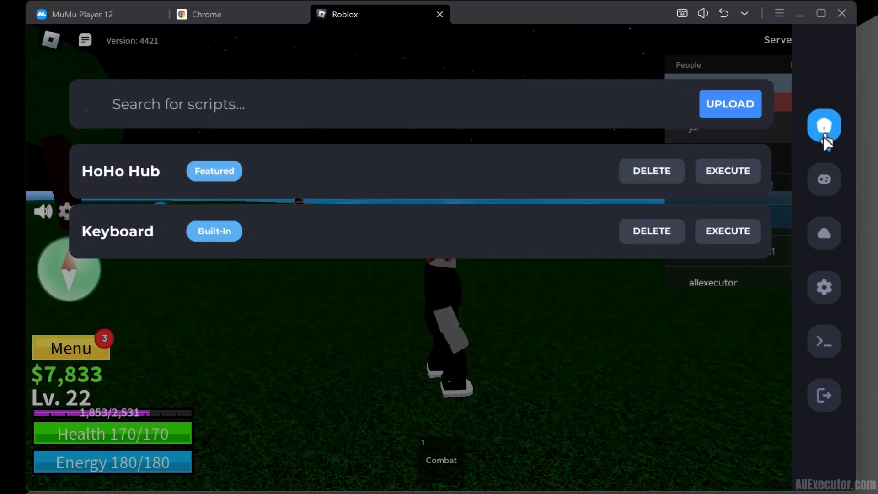
pyautogui.click(831, 179)
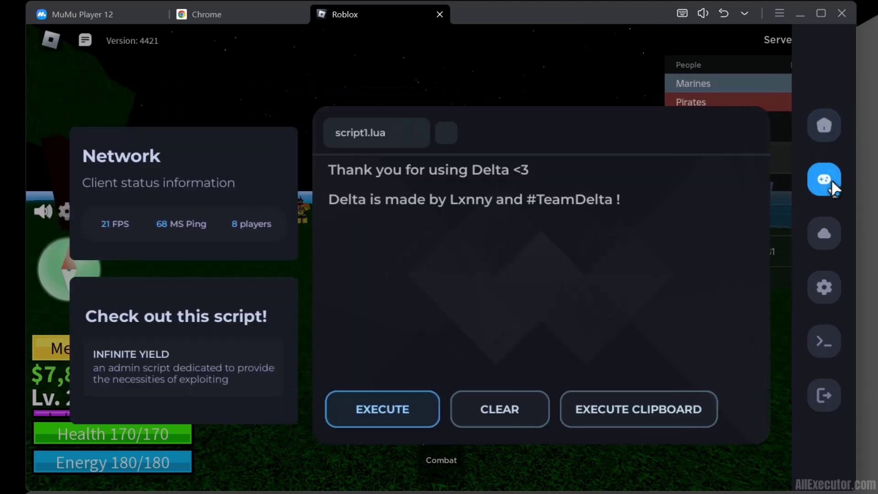
pyautogui.click(830, 235)
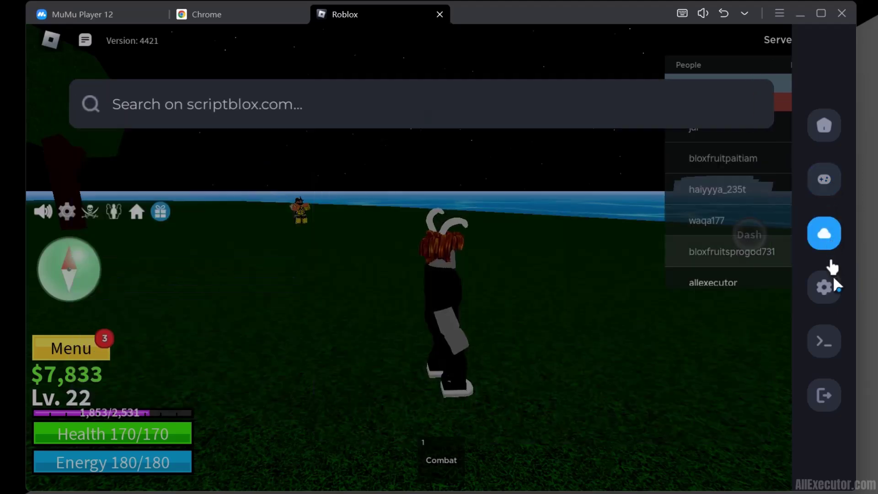
pyautogui.click(834, 287)
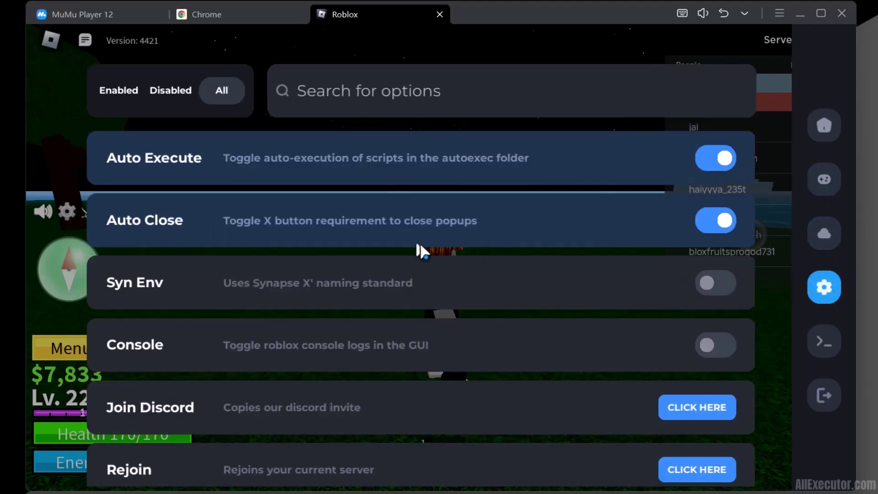
pyautogui.scroll(-10, 421, 247)
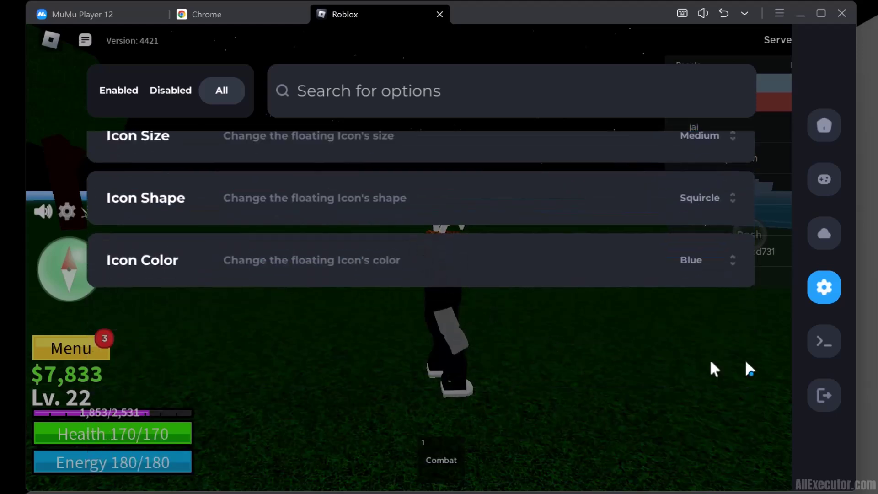
pyautogui.click(823, 342)
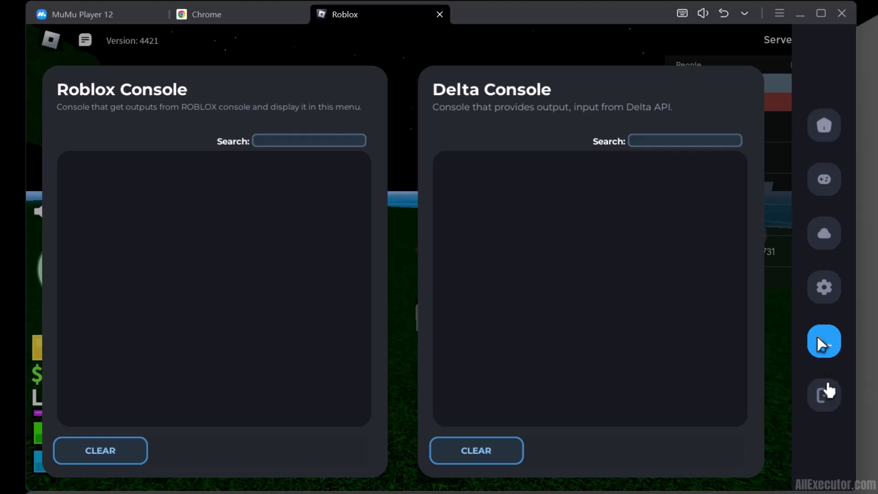
pyautogui.click(823, 289)
pyautogui.scroll(10, 517, 224)
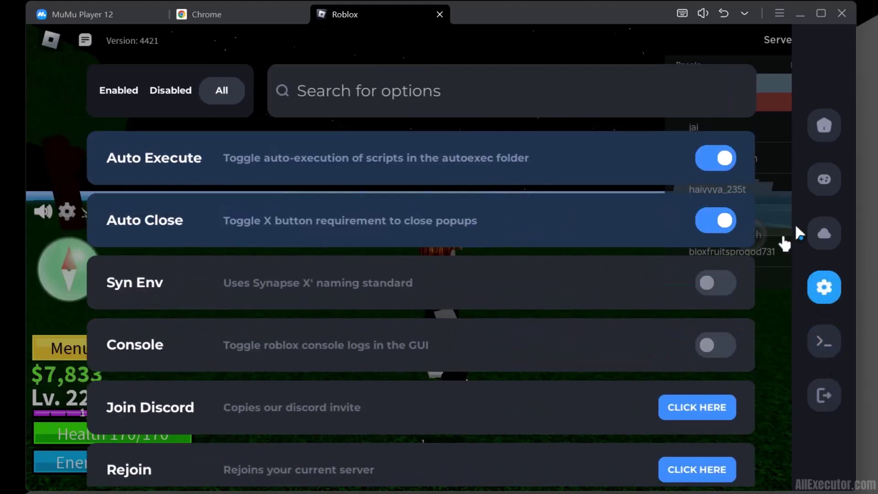
# Search Delta's cloud script hub for 'blox fruit'.
pyautogui.click(824, 233)
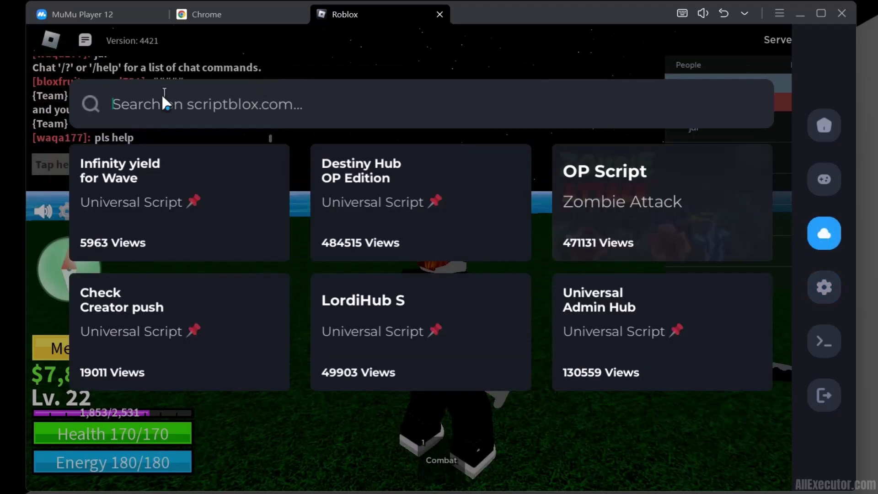
pyautogui.click(161, 93)
pyautogui.write('blox fruit')
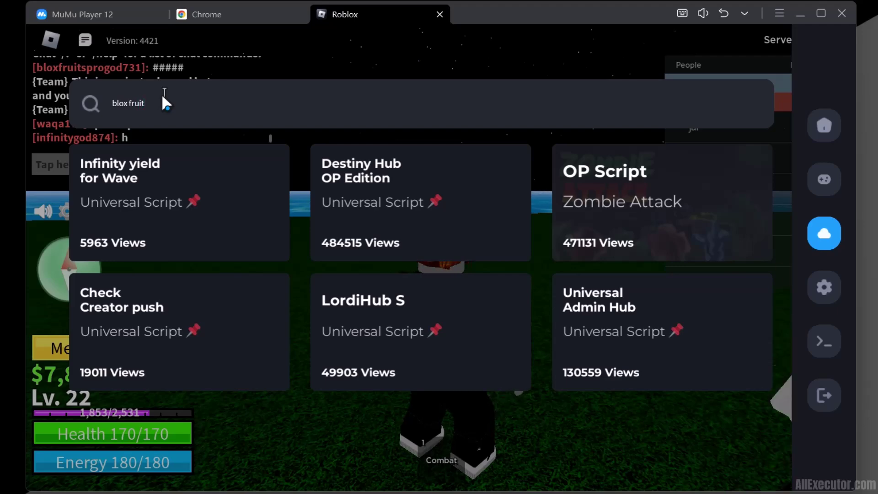
pyautogui.press('Return')
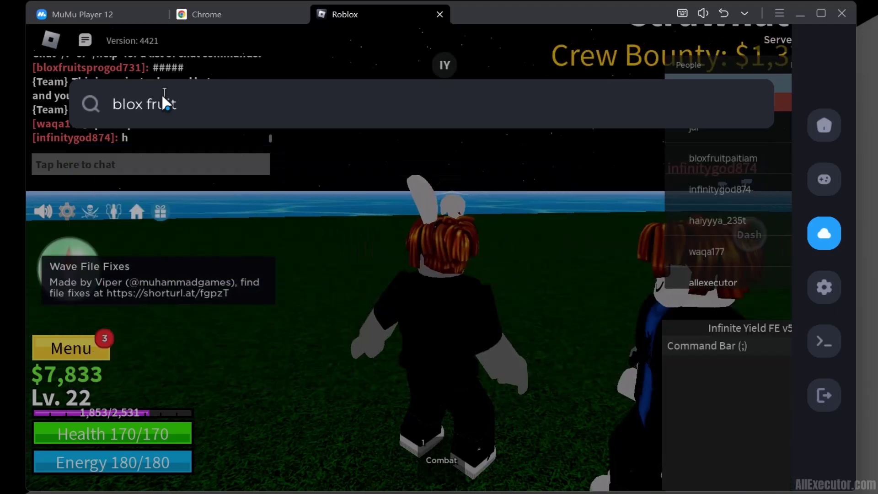